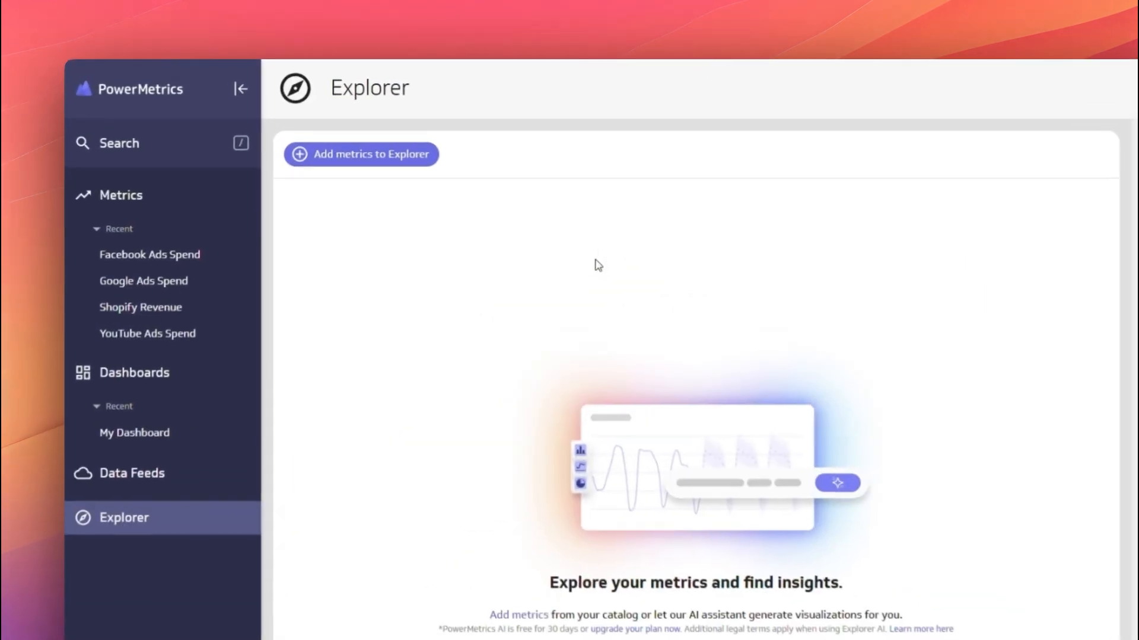
Add the Facebook Ads Spend metric to Explorer.
{"action": "left_click", "coordinate": [379, 170]}
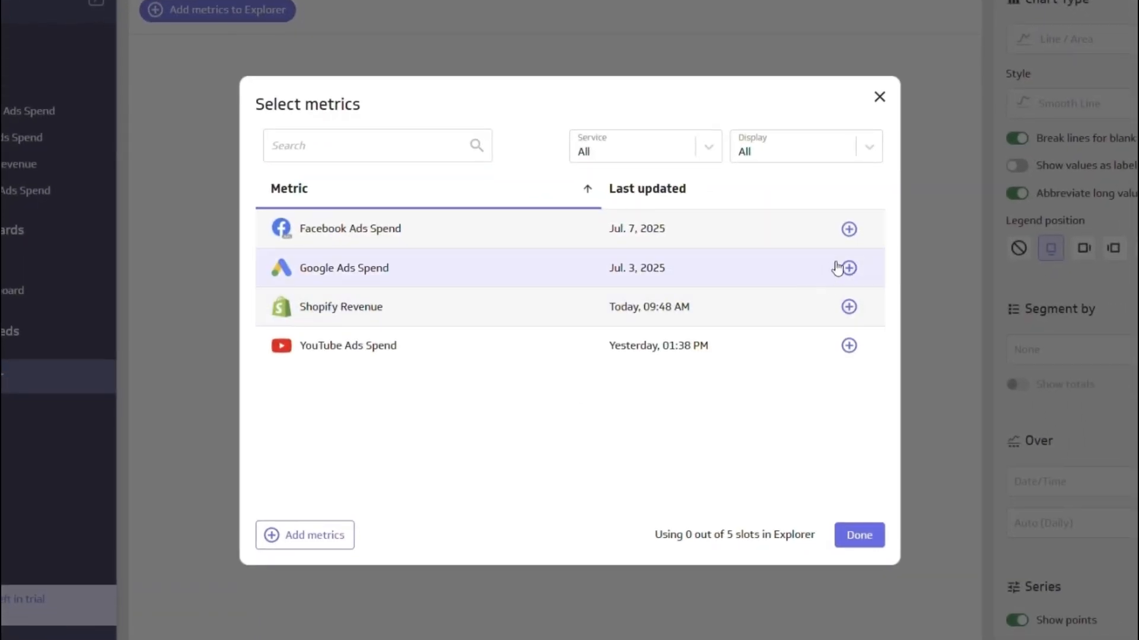
{"action": "left_click", "coordinate": [850, 231]}
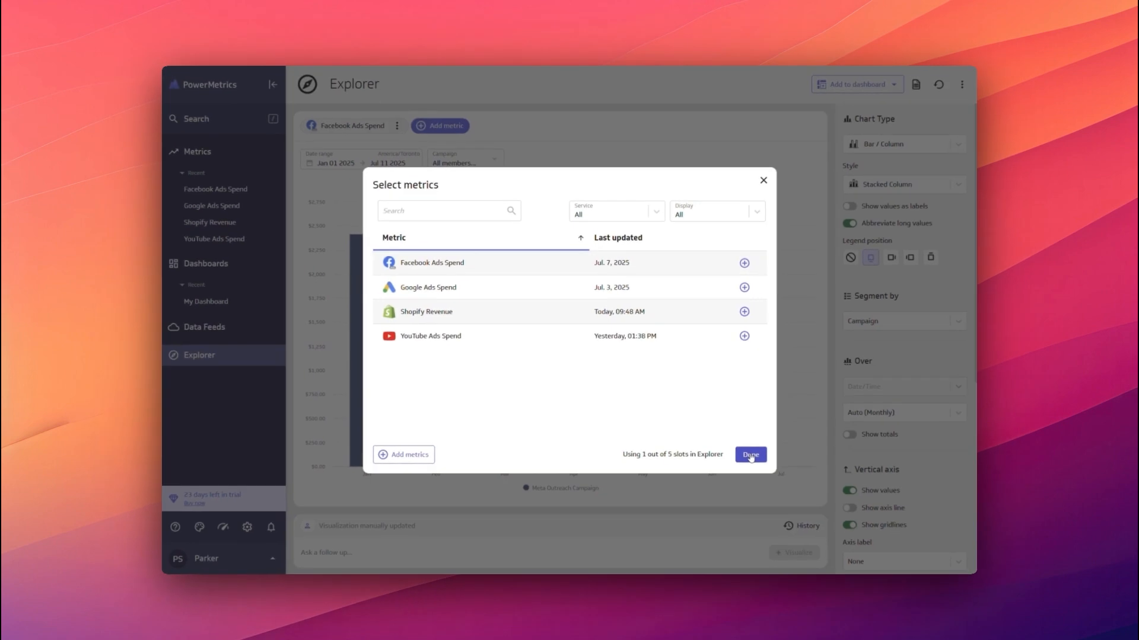
{"action": "left_click", "coordinate": [750, 455]}
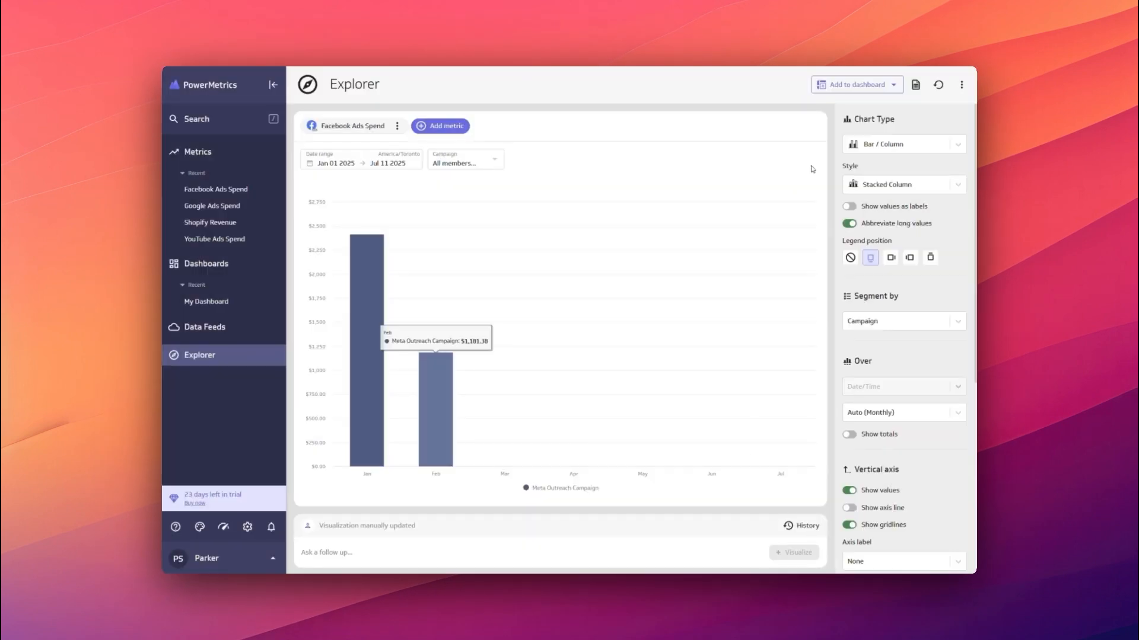
Show the metric as a Line / Area chart in the Smooth Line style over the maximum date range.
{"action": "left_click", "coordinate": [894, 144]}
{"action": "left_click", "coordinate": [901, 209]}
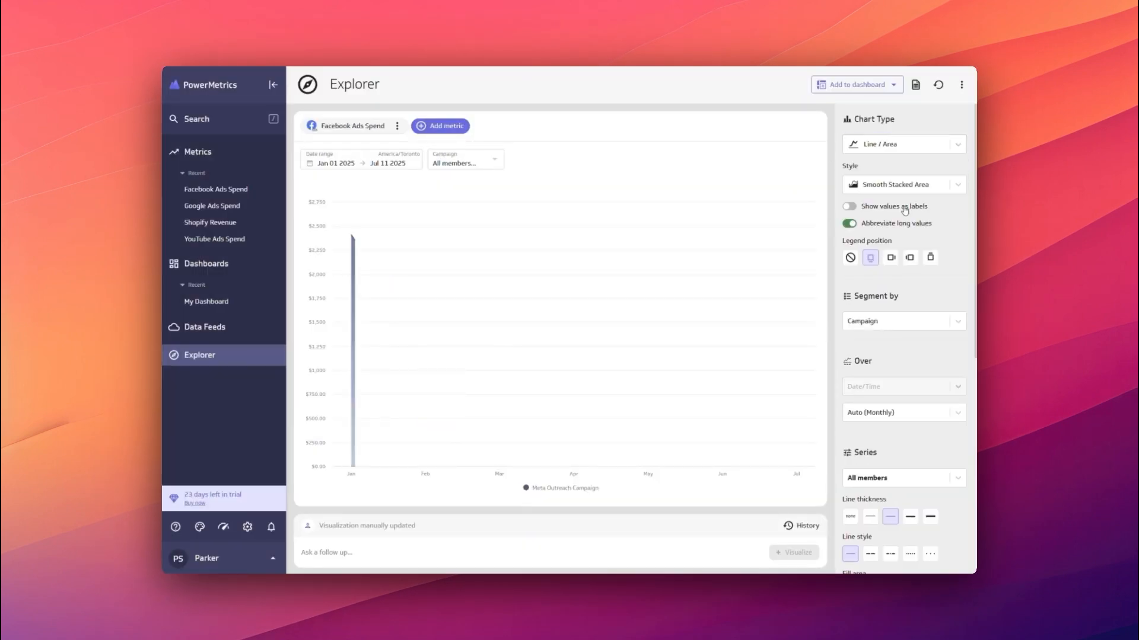
{"action": "left_click", "coordinate": [903, 187]}
{"action": "left_click", "coordinate": [884, 278]}
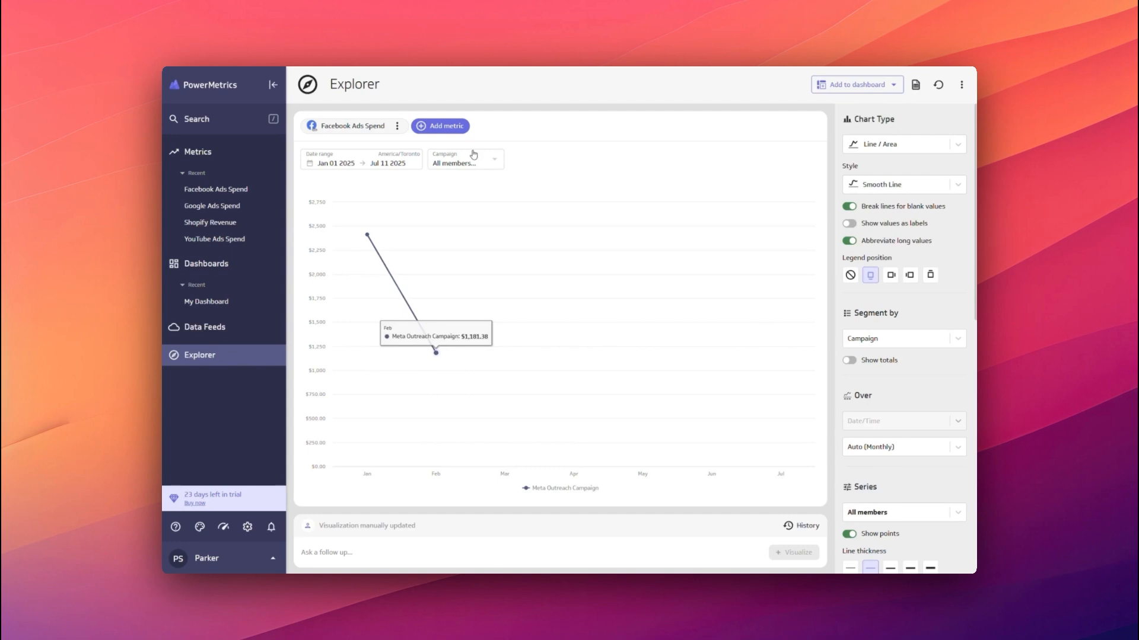
{"action": "left_click", "coordinate": [356, 160]}
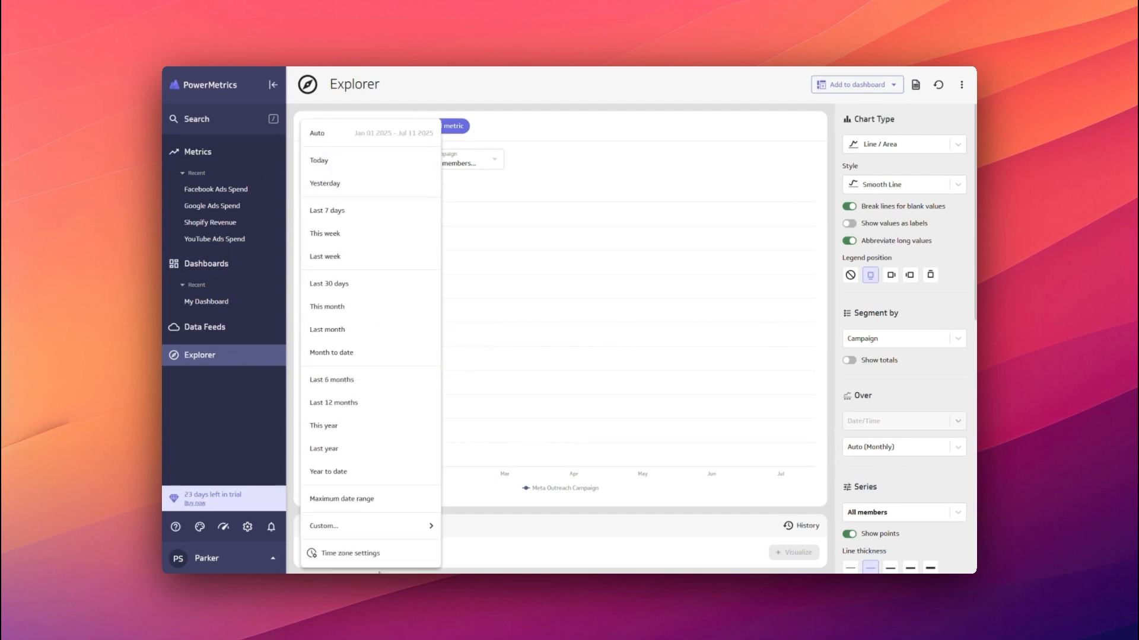
{"action": "left_click", "coordinate": [349, 499]}
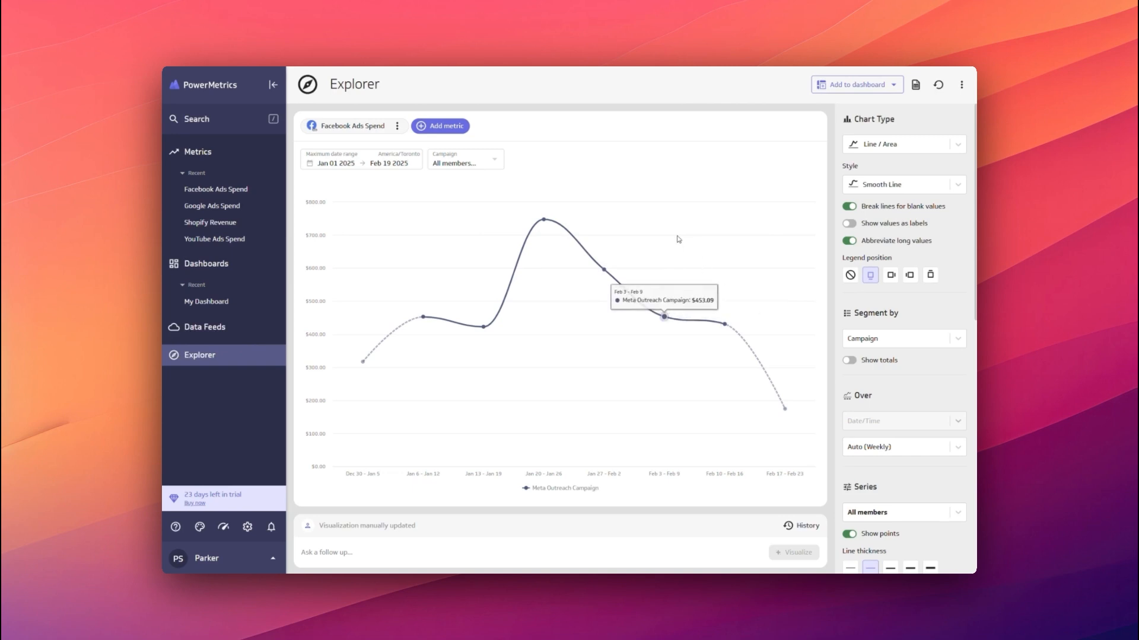
Add the YouTube Ads Spend and Google Ads Spend metrics to the visualization.
{"action": "left_click", "coordinate": [422, 128]}
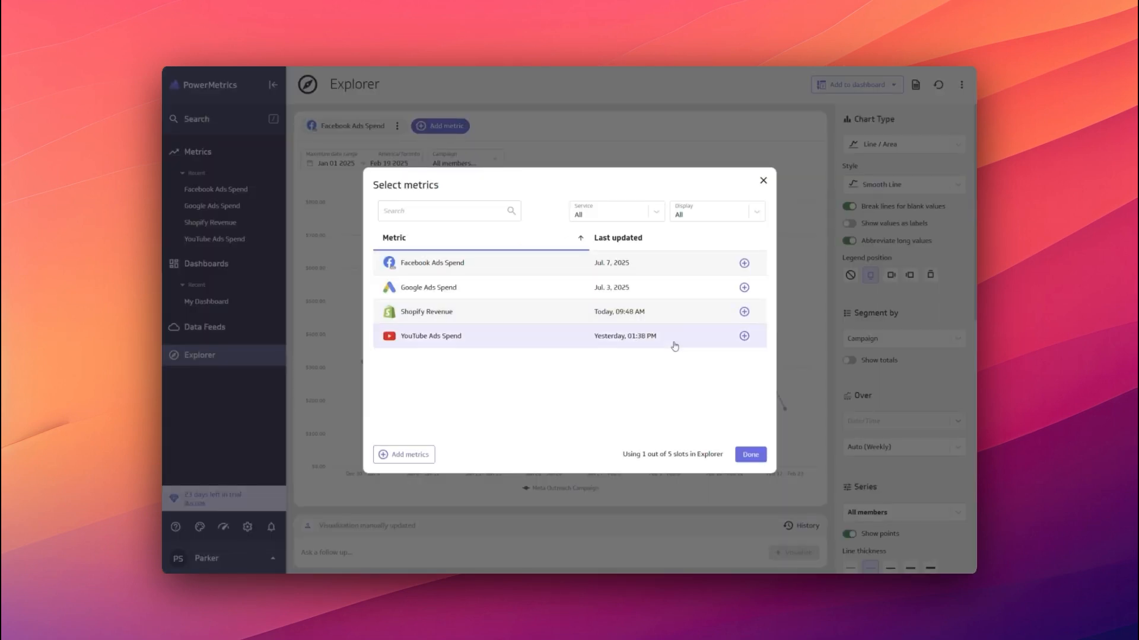
{"action": "left_click", "coordinate": [746, 341]}
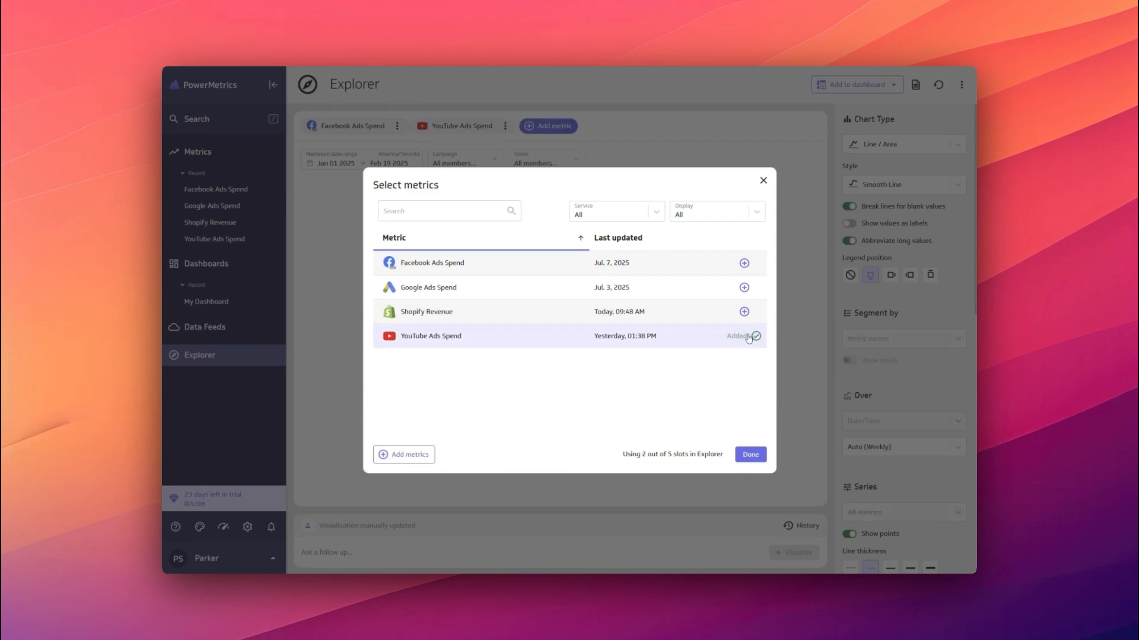
{"action": "left_click", "coordinate": [744, 288]}
{"action": "left_click", "coordinate": [750, 455]}
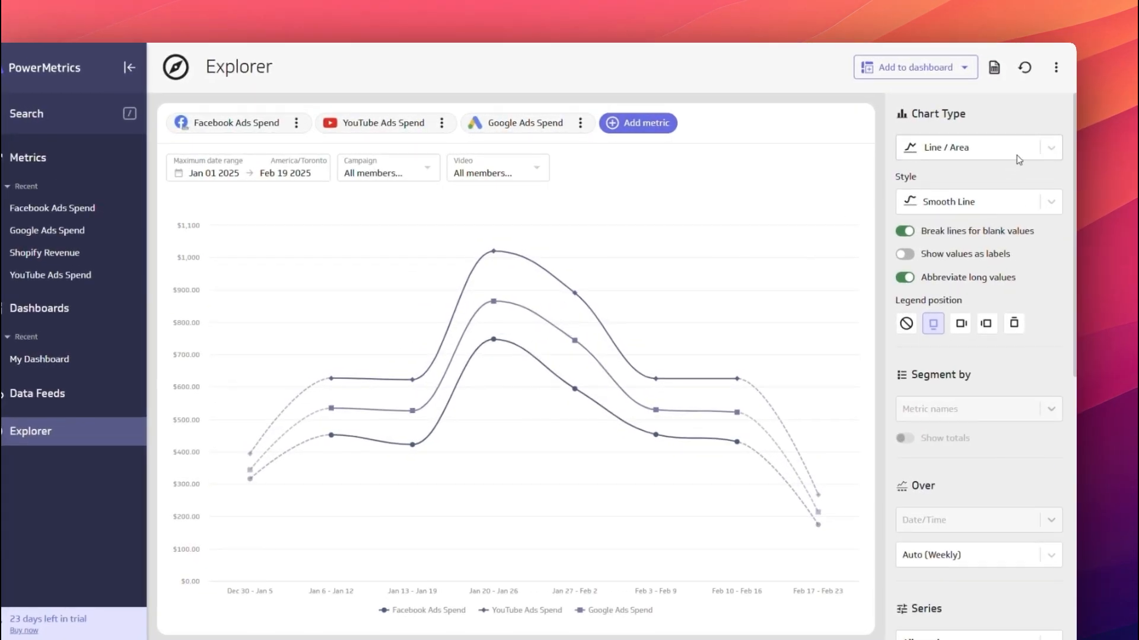
Switch the visualization to a Bar / Column chart over Date/Time, with totals and values as labels shown.
{"action": "left_click", "coordinate": [925, 145]}
{"action": "left_click", "coordinate": [1008, 183]}
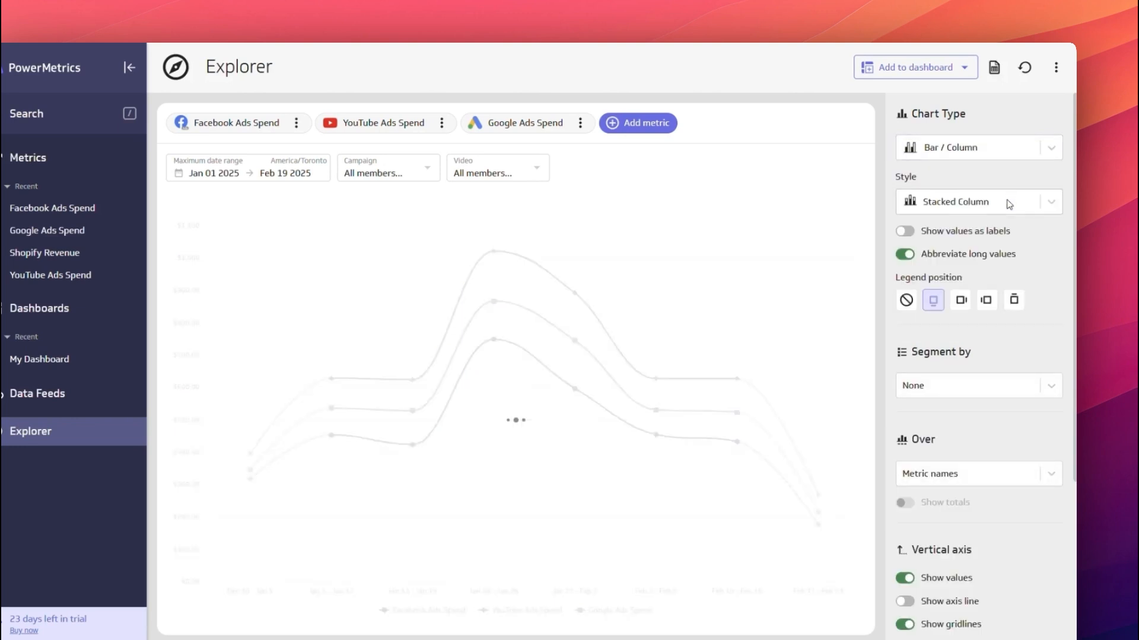
{"action": "left_click", "coordinate": [958, 475]}
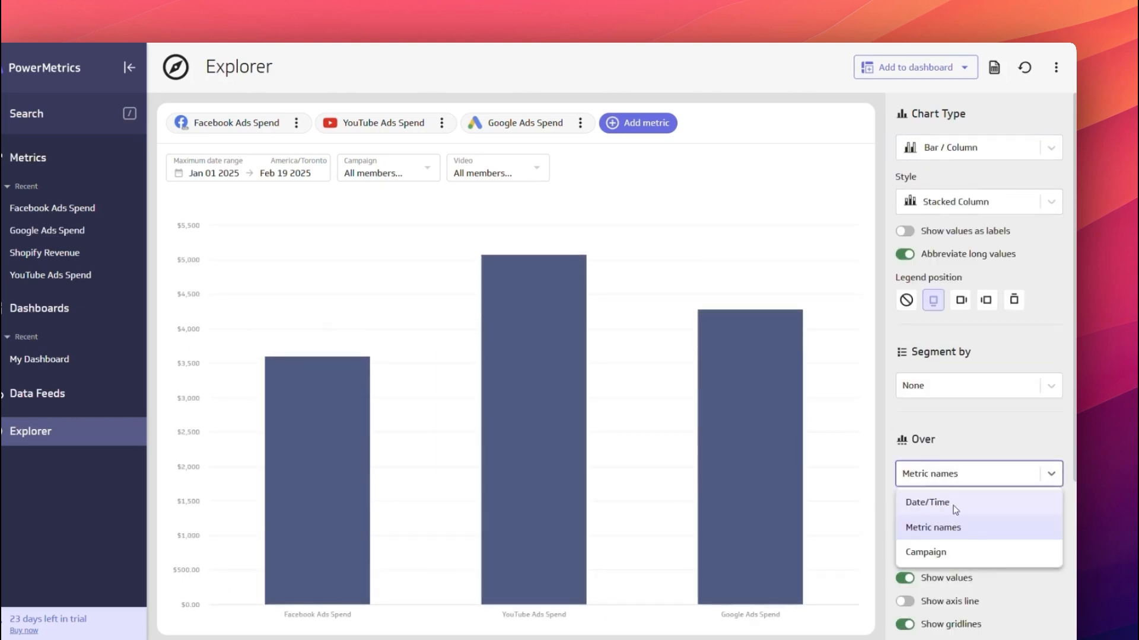
{"action": "left_click", "coordinate": [953, 505]}
{"action": "left_click", "coordinate": [906, 538]}
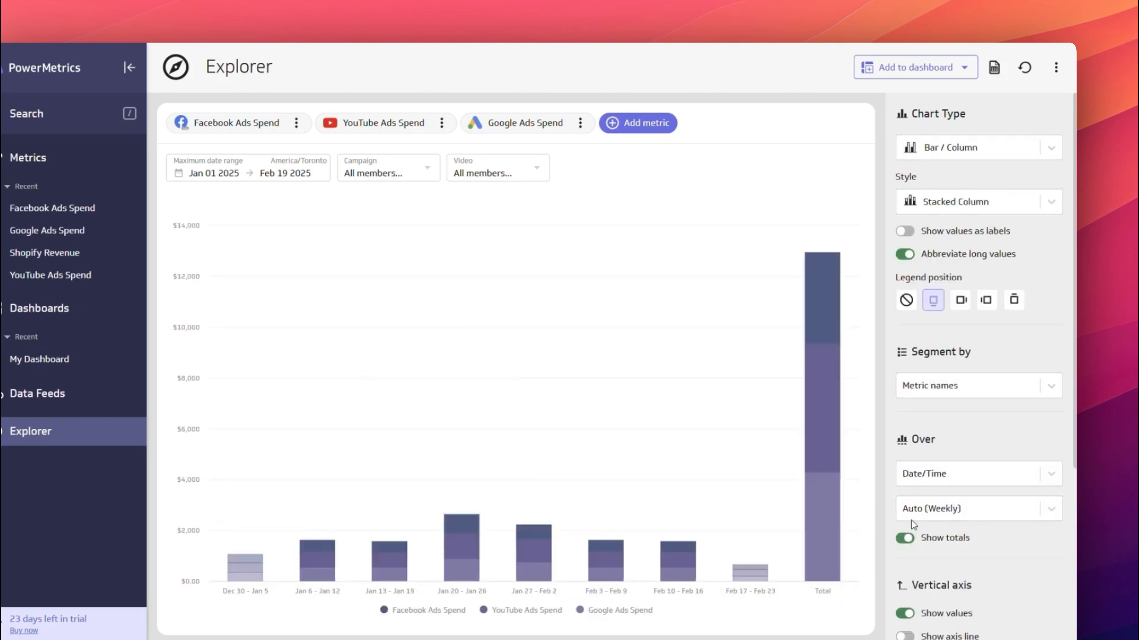
{"action": "left_click", "coordinate": [929, 236]}
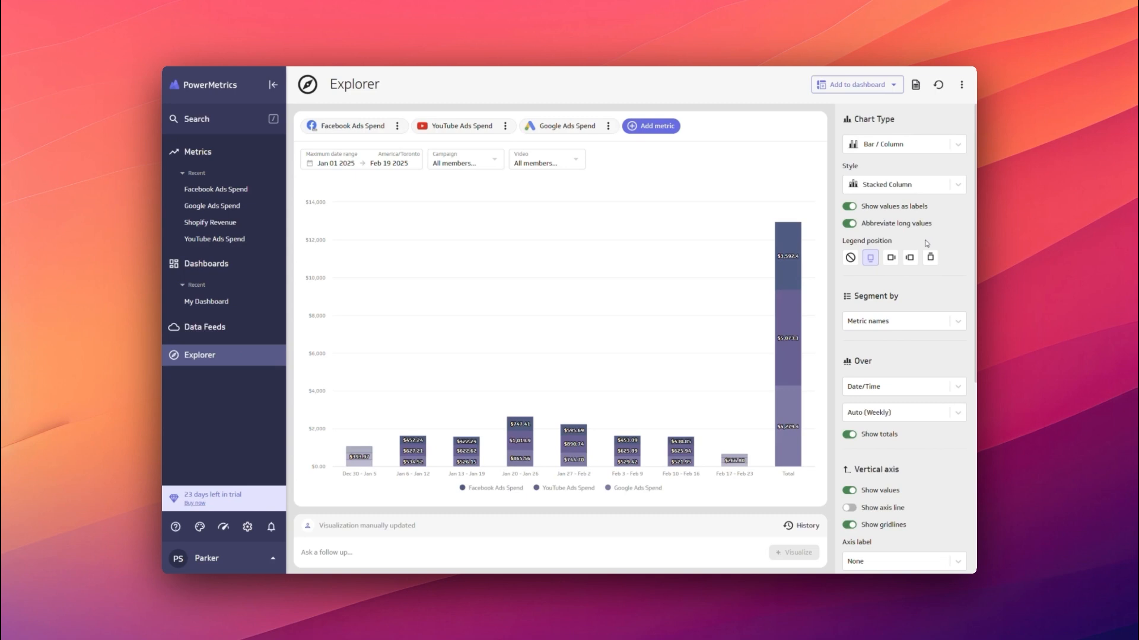
Add the Shopify Revenue metric and change the visualization to a Line / Area chart in the Smooth Line style.
{"action": "left_click", "coordinate": [649, 127]}
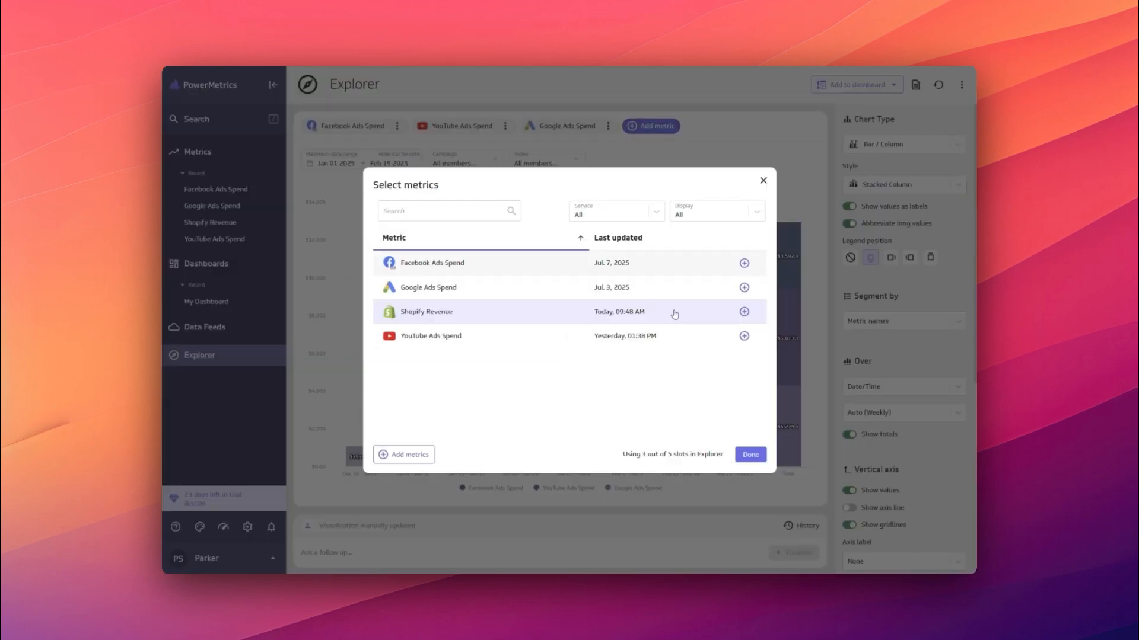
{"action": "left_click", "coordinate": [743, 312]}
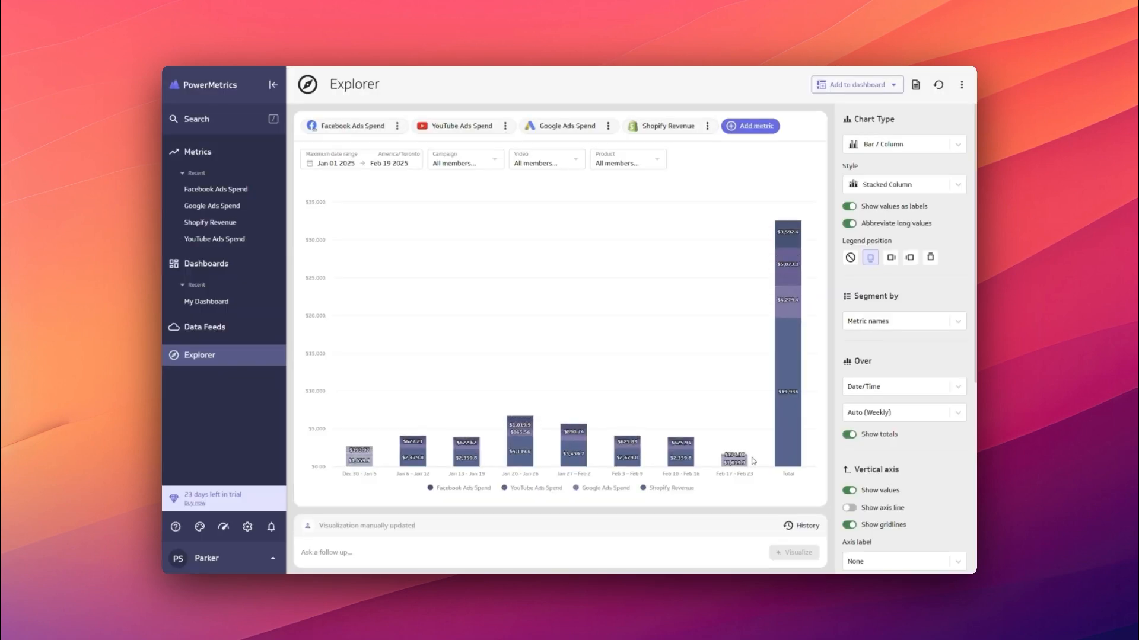
{"action": "left_click", "coordinate": [898, 144]}
{"action": "left_click", "coordinate": [897, 208]}
{"action": "left_click", "coordinate": [898, 191]}
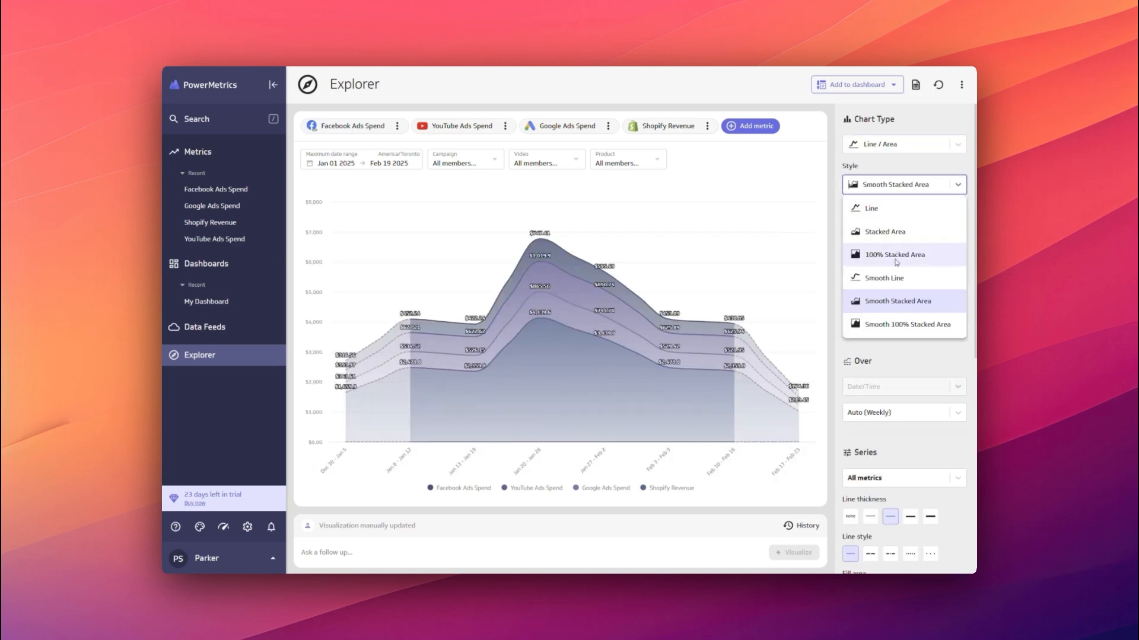
{"action": "left_click", "coordinate": [895, 274]}
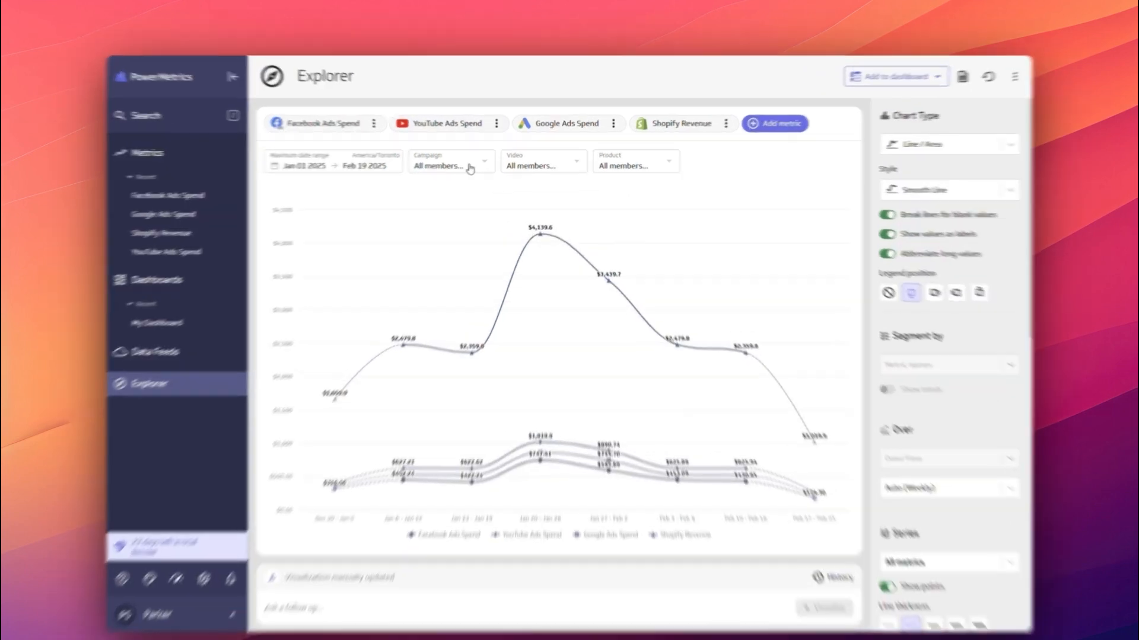
Filter the chart to include the New Commercial 2025 and Targeted Outreach campaigns and the Hoodie and Jeans products.
{"action": "left_click", "coordinate": [477, 164]}
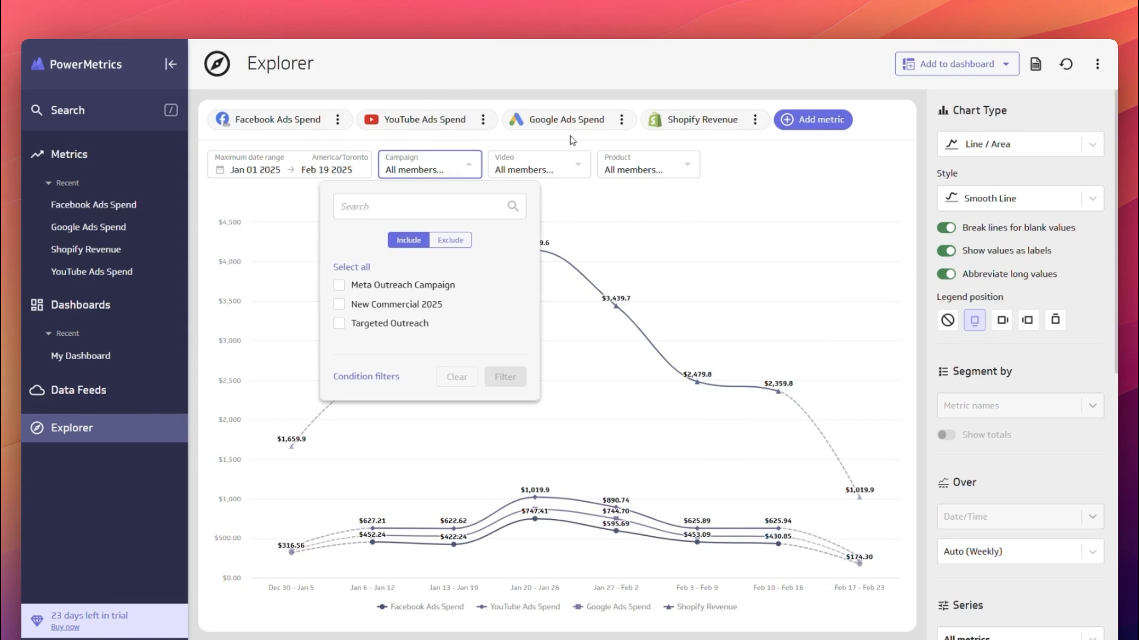
{"action": "left_click", "coordinate": [406, 305]}
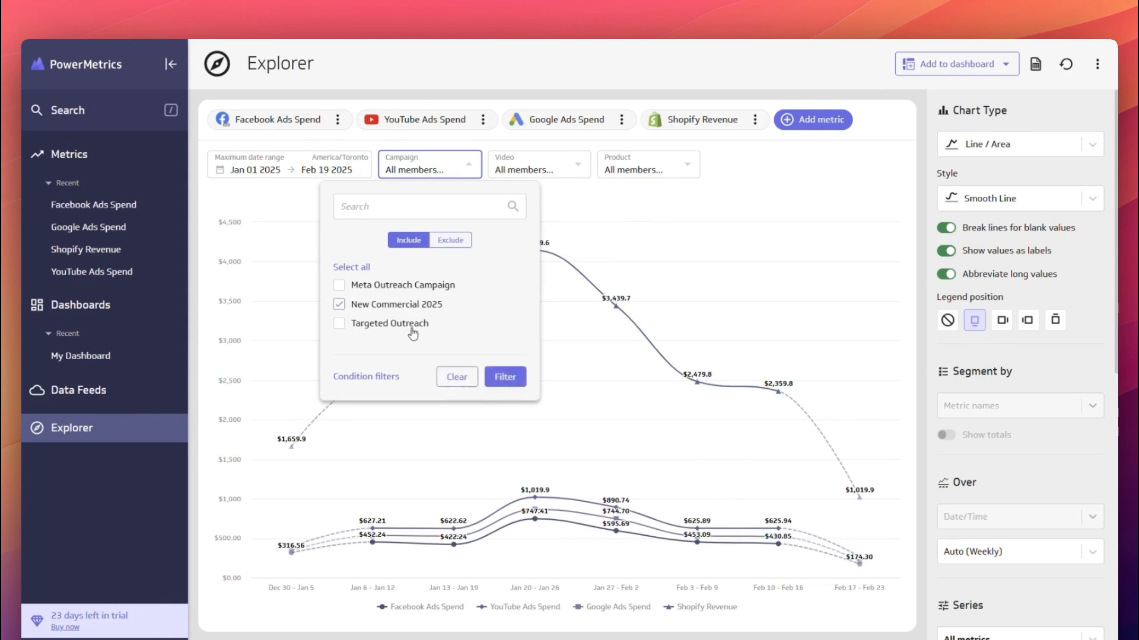
{"action": "left_click", "coordinate": [505, 377]}
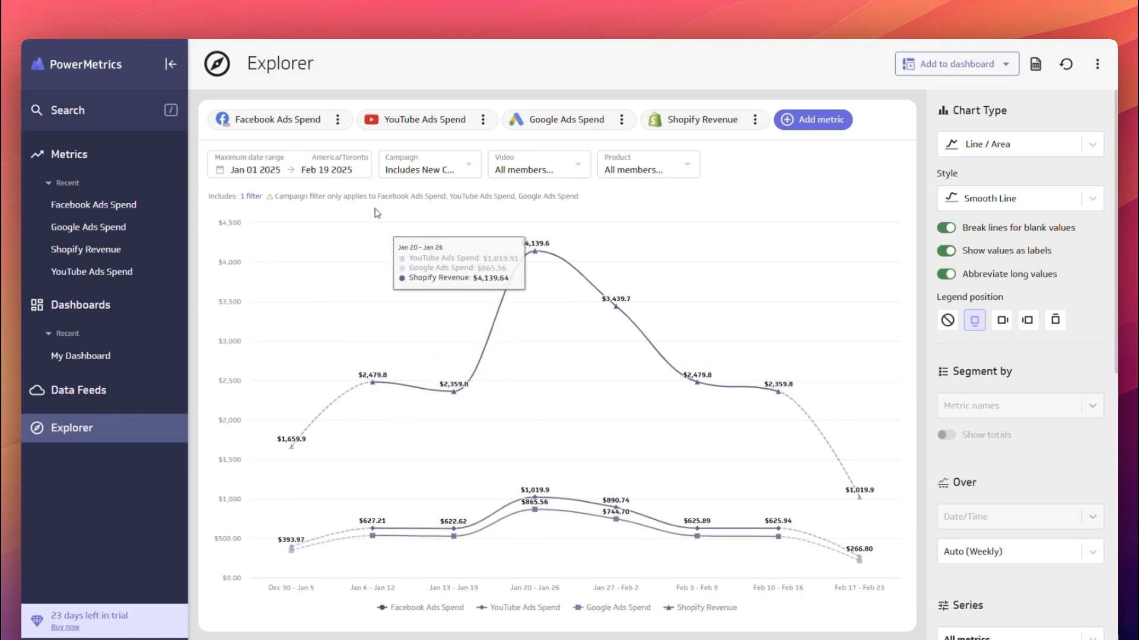
{"action": "left_click", "coordinate": [655, 173]}
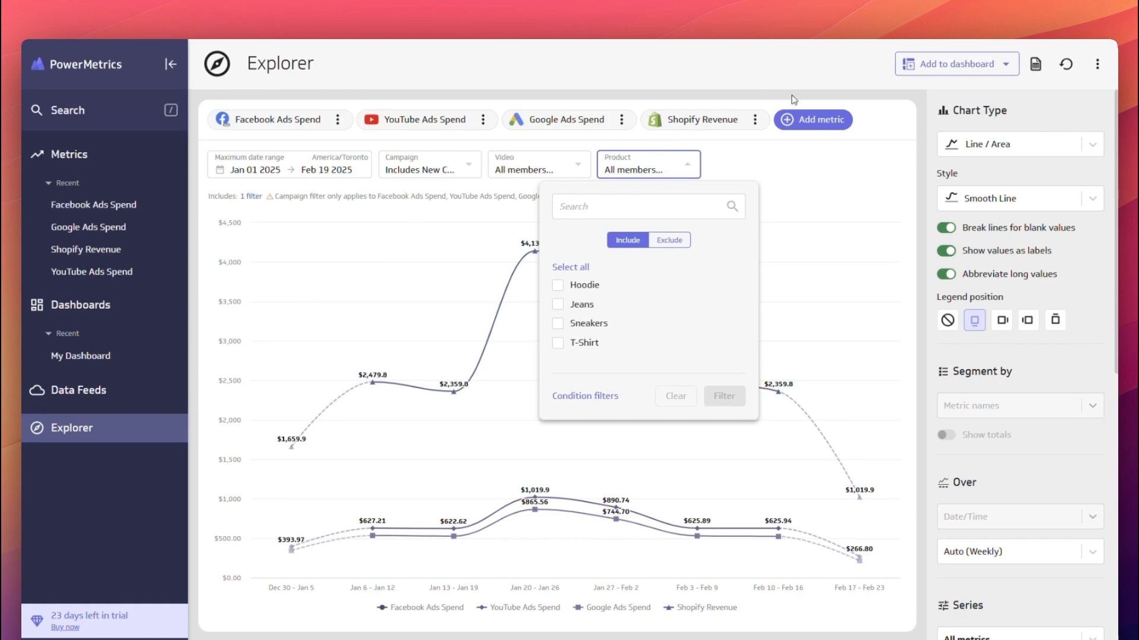
{"action": "left_click", "coordinate": [583, 289]}
{"action": "left_click", "coordinate": [723, 395]}
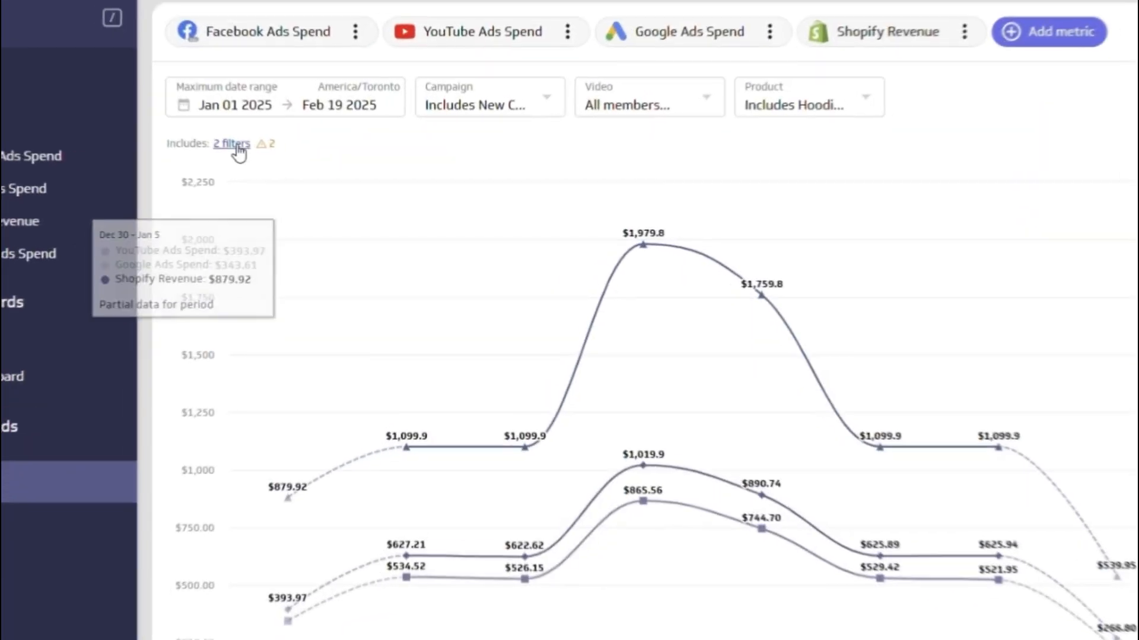
Remove both the Product filter and the Campaign filter from the visualization.
{"action": "left_click", "coordinate": [230, 142]}
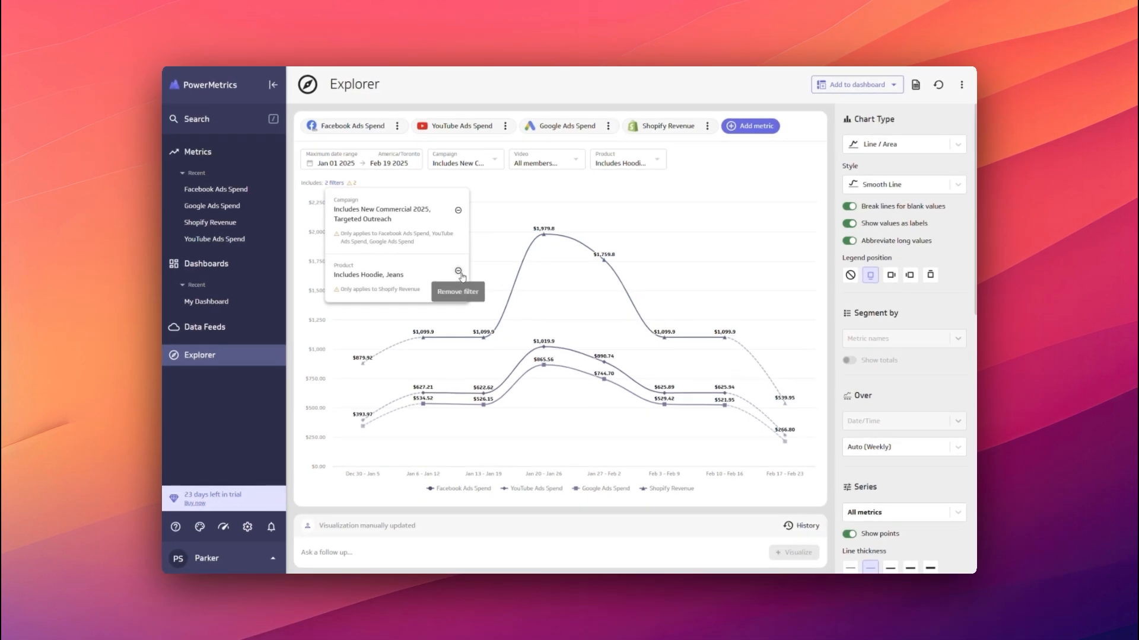
{"action": "left_click", "coordinate": [459, 271]}
{"action": "left_click", "coordinate": [460, 210]}
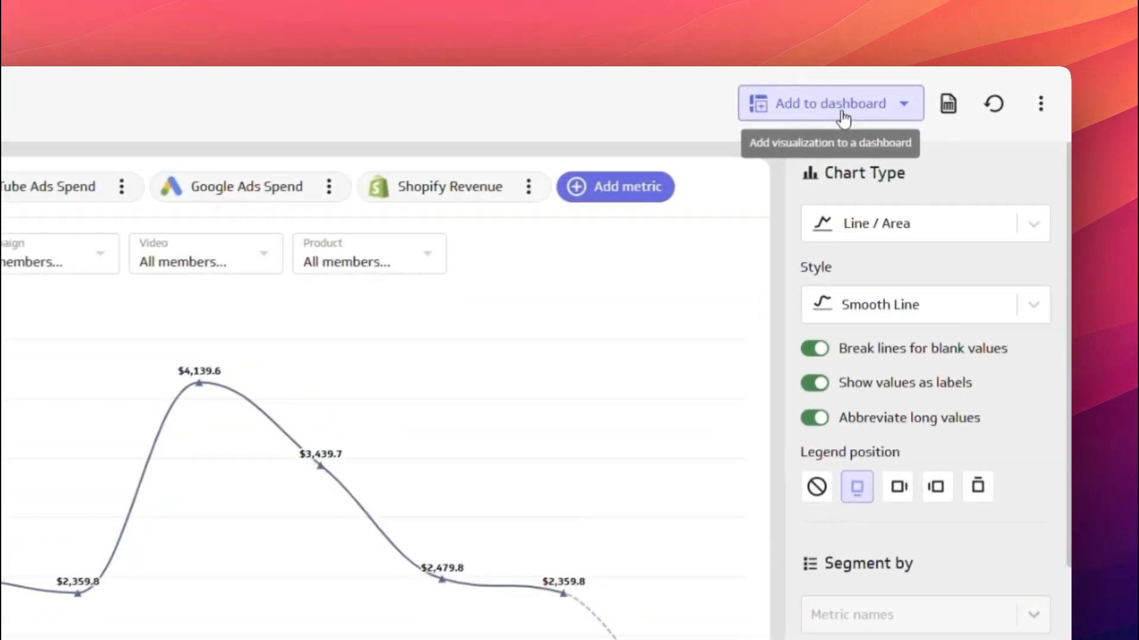
Add the visualization to My Dashboard and enlarge its chart to cover roughly two thirds of the dashboard's width.
{"action": "left_click", "coordinate": [841, 118]}
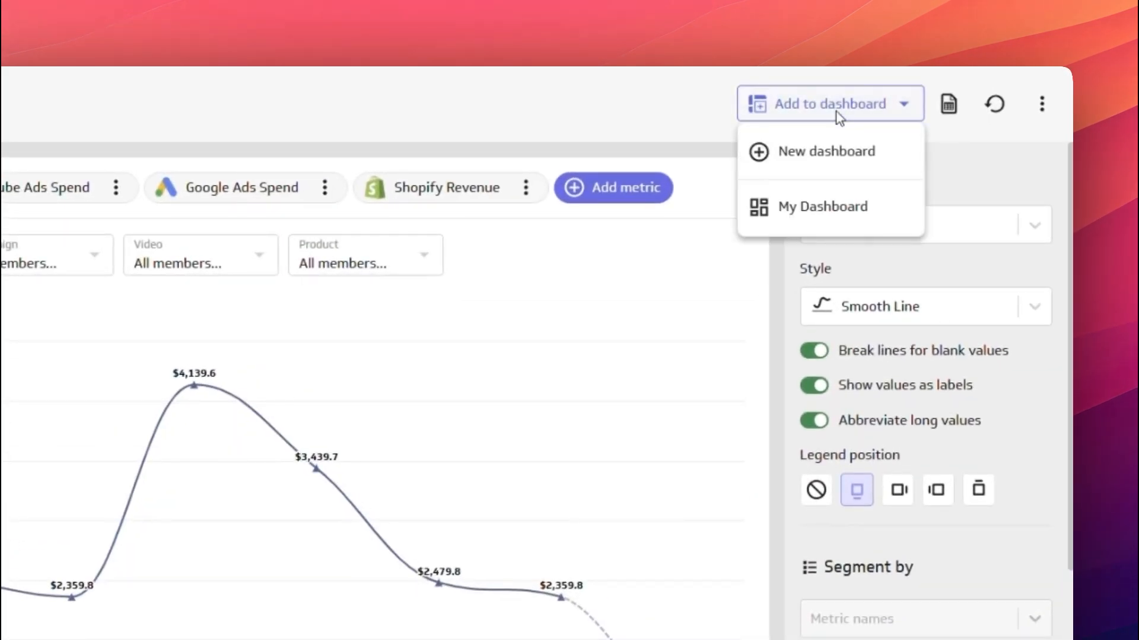
{"action": "left_click", "coordinate": [769, 215]}
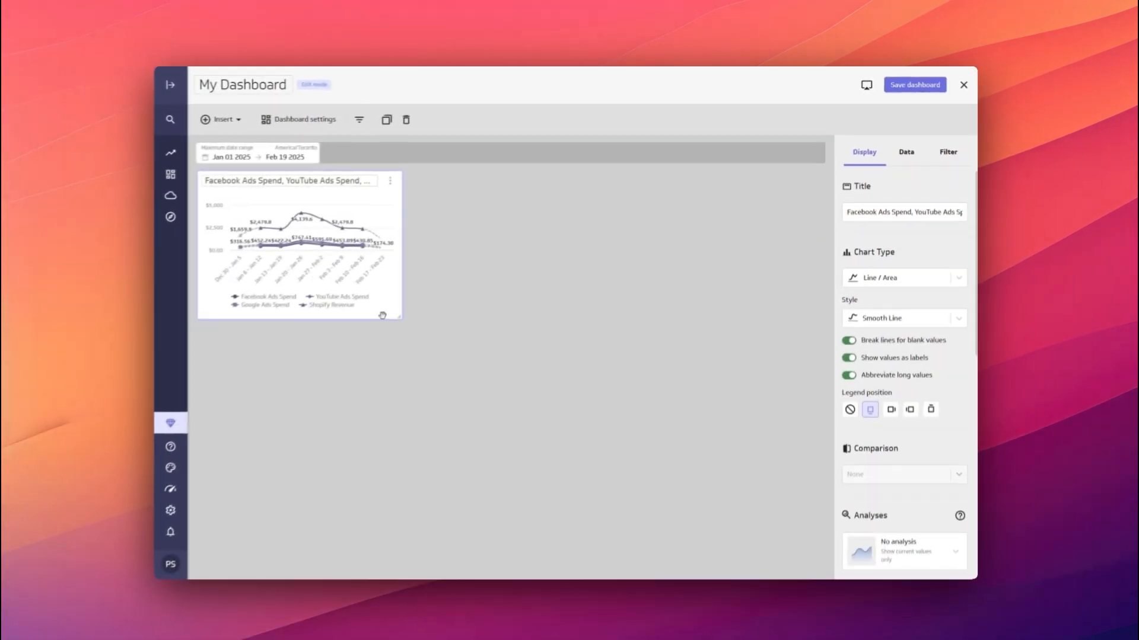
{"action": "left_click_drag", "start_coordinate": [581, 441], "coordinate": [597, 456]}
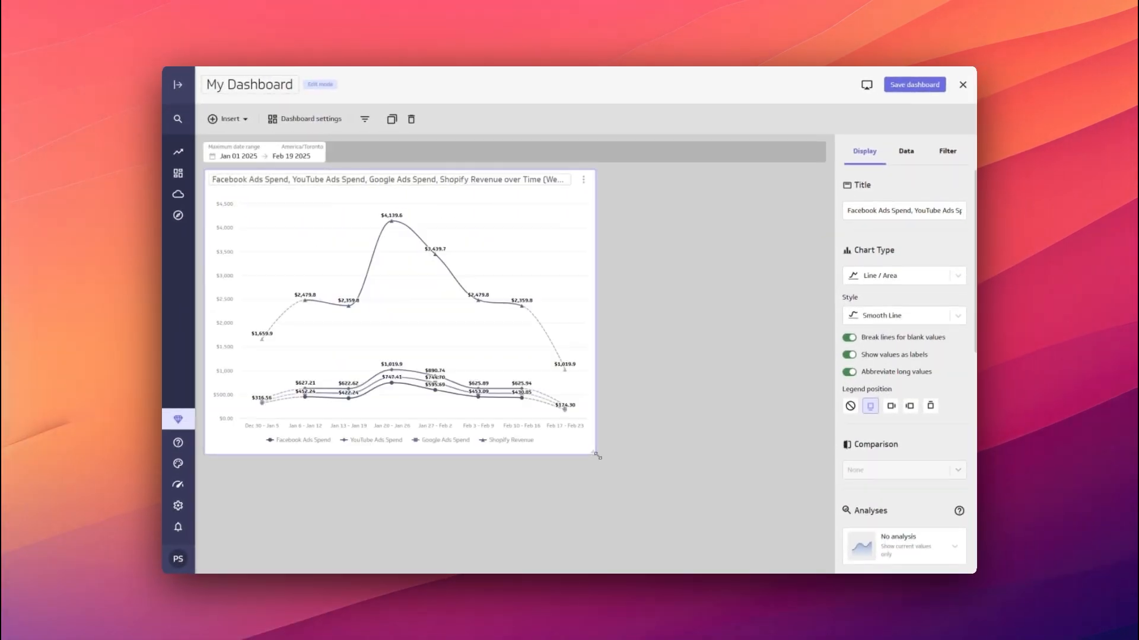